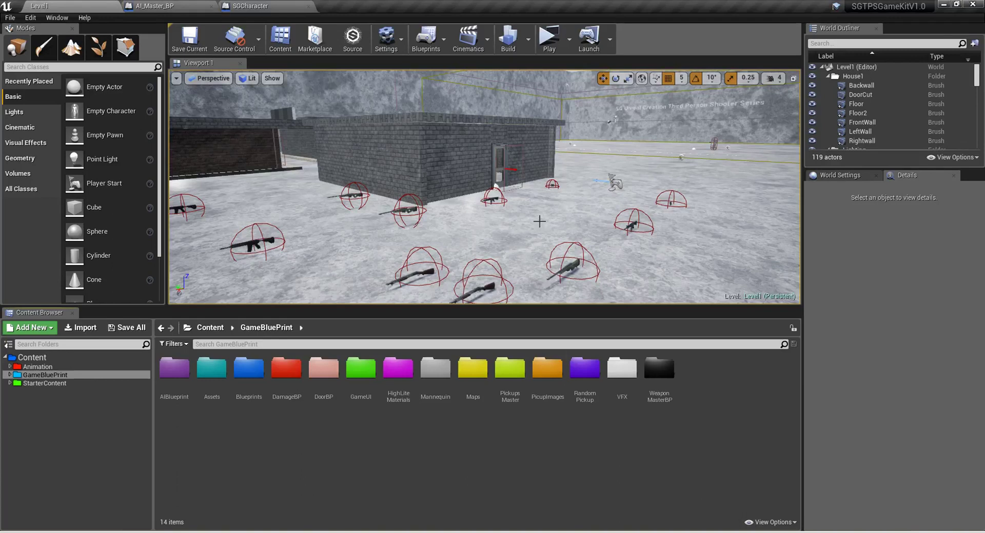
- Examine the weapon pickups, brick buildings and surrounding walls placed around Level1
right_click_drag(514, 224, 494, 216)
key("s")
key("w")
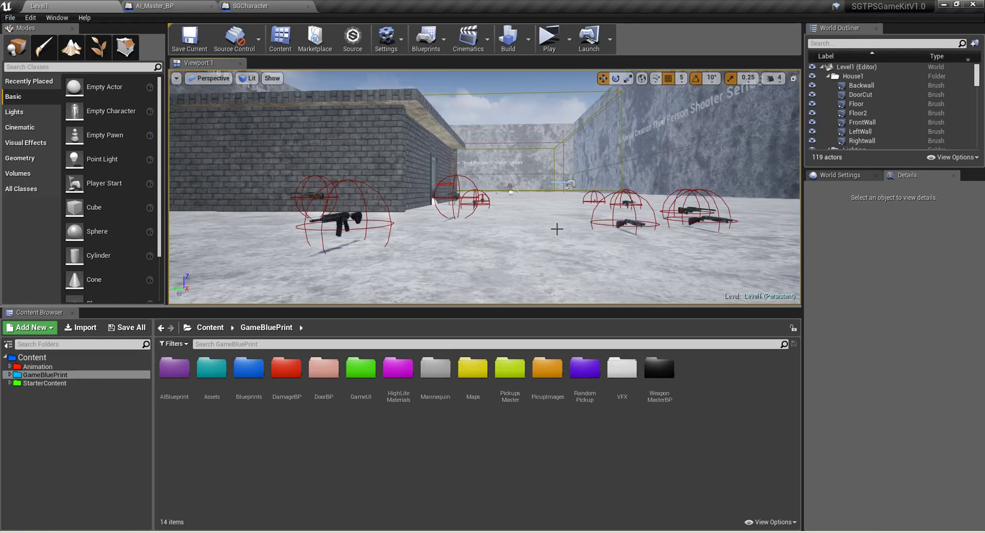
right_click_drag(574, 218, 472, 200)
key("d")
key("d")
key("w")
key("w")
key("s")
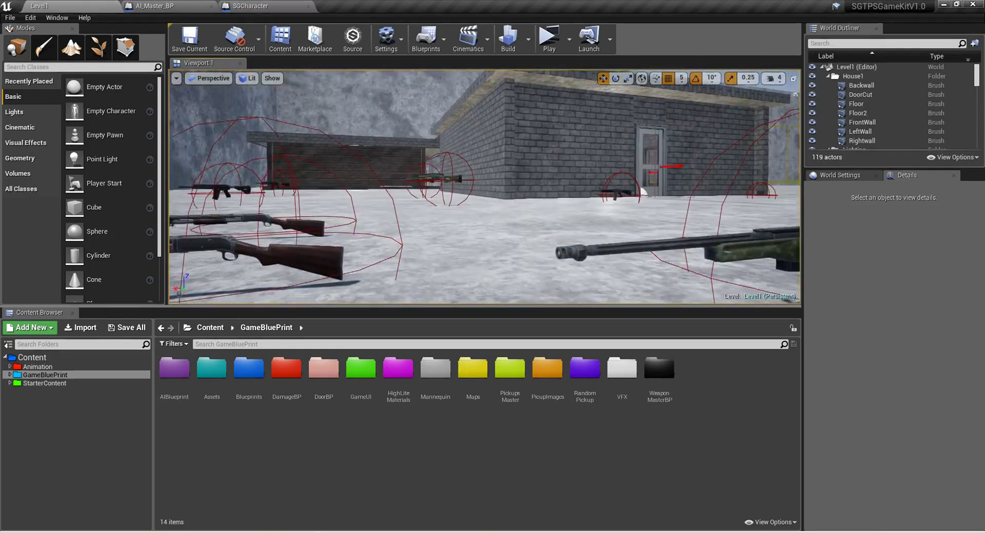
right_click_drag(407, 143, 408, 205)
right_click_drag(485, 187, 638, 185)
key("a")
right_click_drag(484, 187, 507, 154)
right_click_drag(484, 187, 369, 154)
key("w")
right_click_drag(485, 187, 172, 175)
key("w")
right_click_drag(485, 188, 623, 186)
key("s")
right_click_drag(224, 99, 223, 98)
key("w")
right_click_drag(485, 187, 641, 187)
right_click_drag(464, 173, 463, 172)
right_click_drag(569, 247, 595, 245)
right_click_drag(563, 291, 564, 291)
right_click_drag(503, 264, 504, 264)
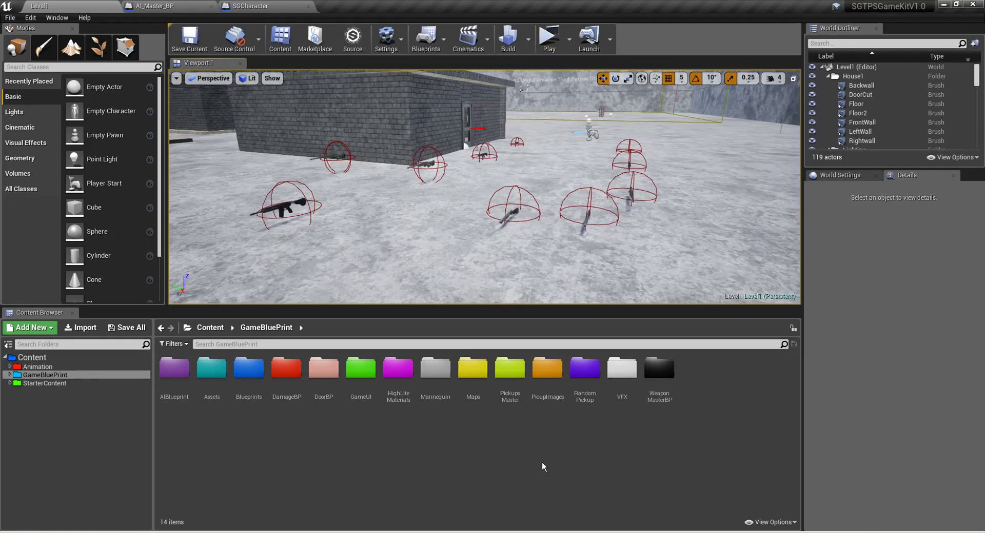
- Open the MainMenu map from the Maps folder, preview its start screen in a game session and quit
double_click(476, 370)
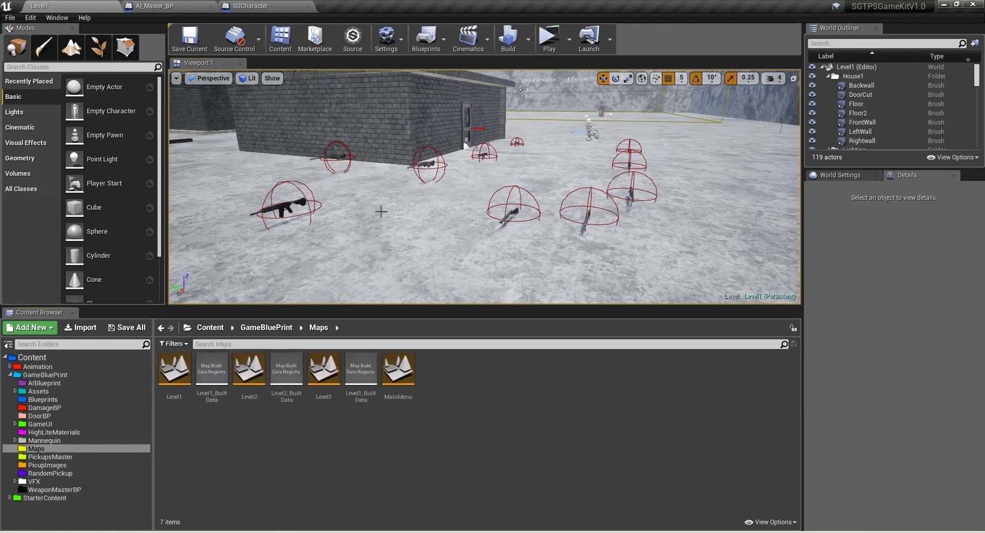
double_click(398, 371)
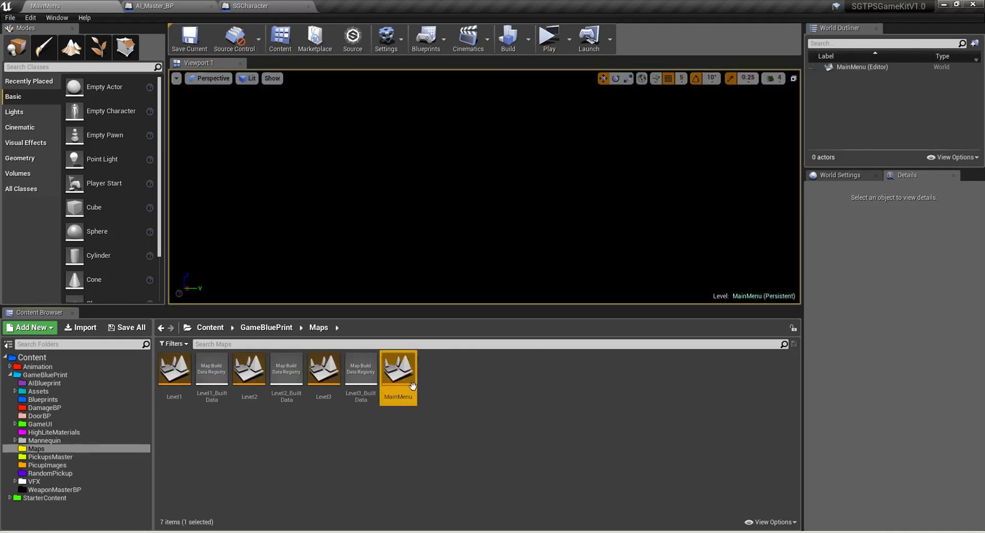
left_click(549, 39)
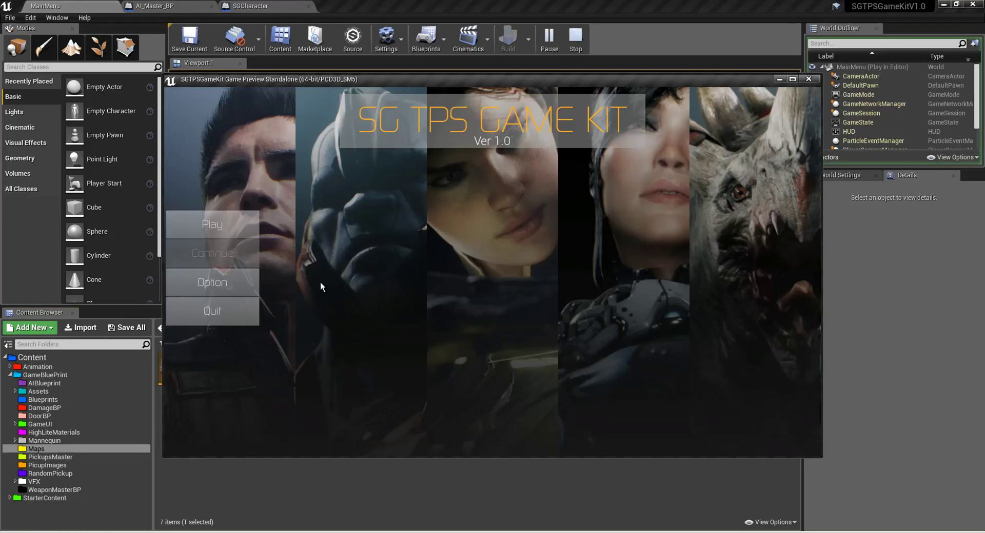
left_click(236, 318)
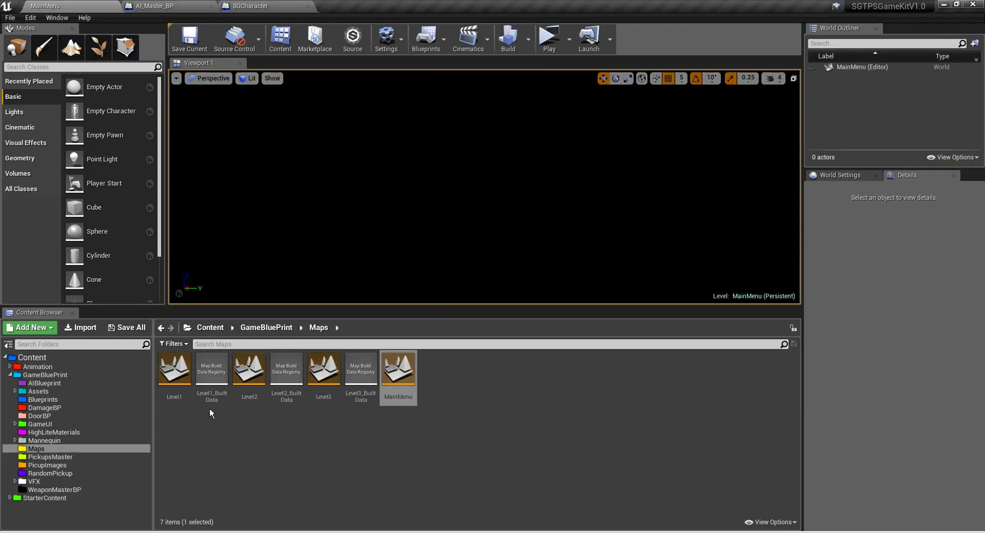
- Open the Level1 map and start a game preview
double_click(180, 373)
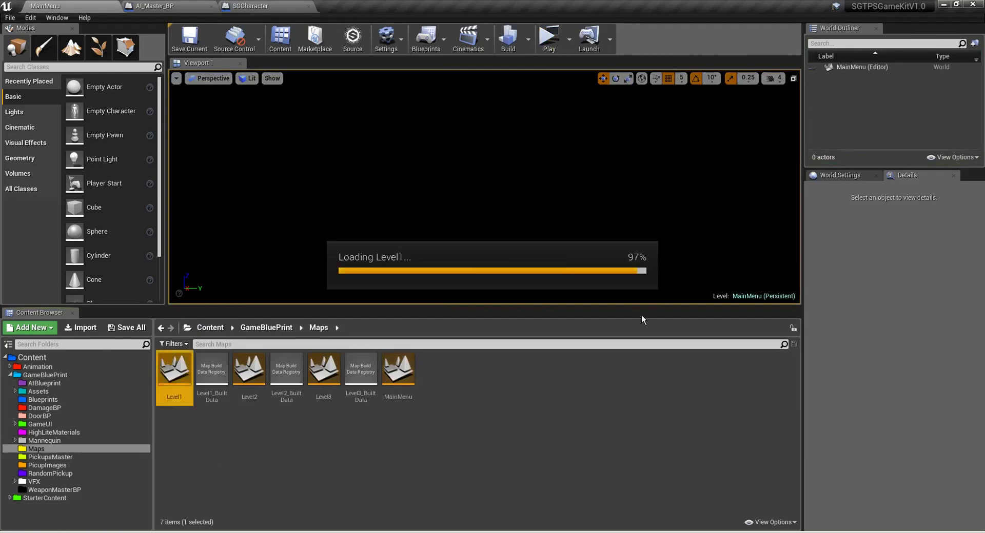
right_click_drag(536, 220, 558, 204)
key("w")
left_click(548, 42)
- Run the character among the scattered weapons outside the brick house and pick up a rifle
key("w")
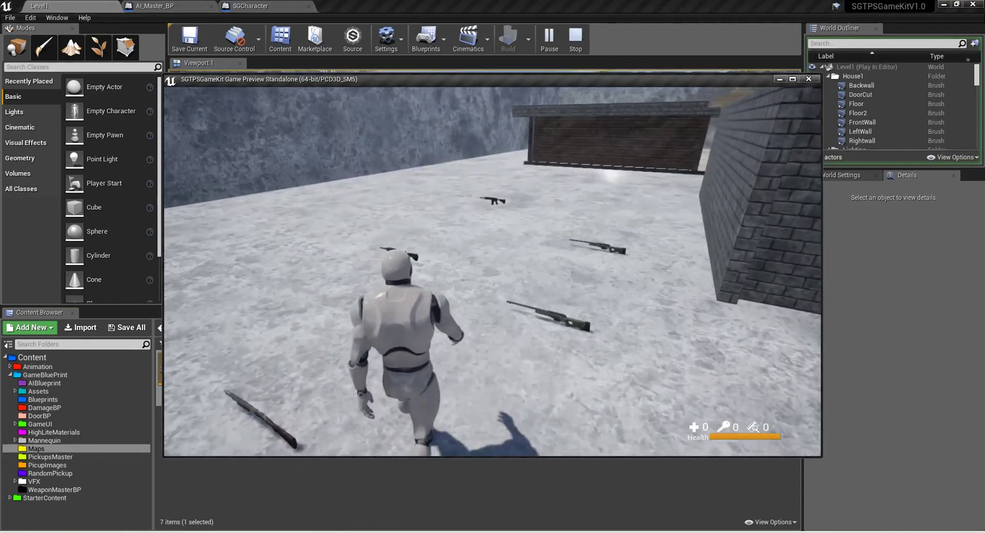
key("w")
key("s")
key("d")
key("w")
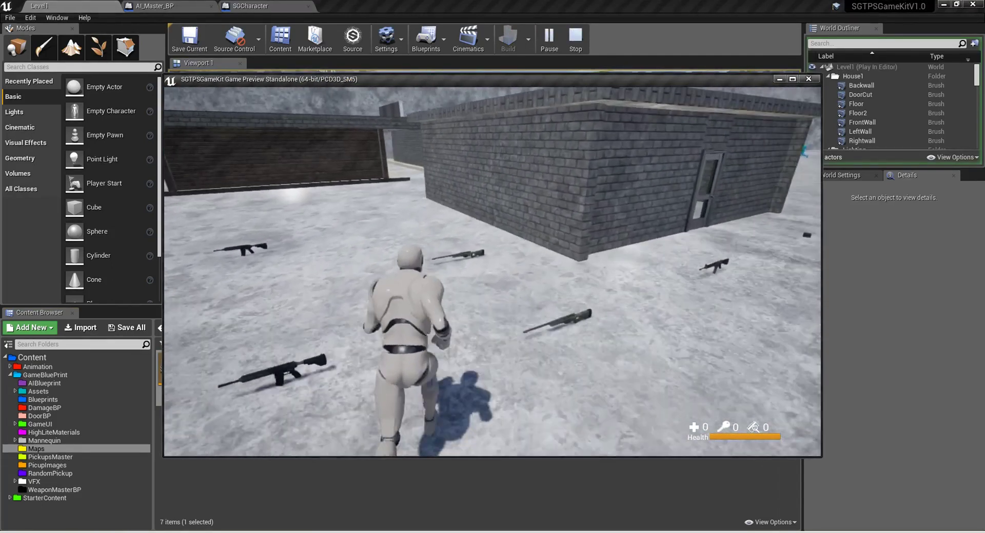
key("w")
key("w")
key("a")
key("w")
key("e")
key("w")
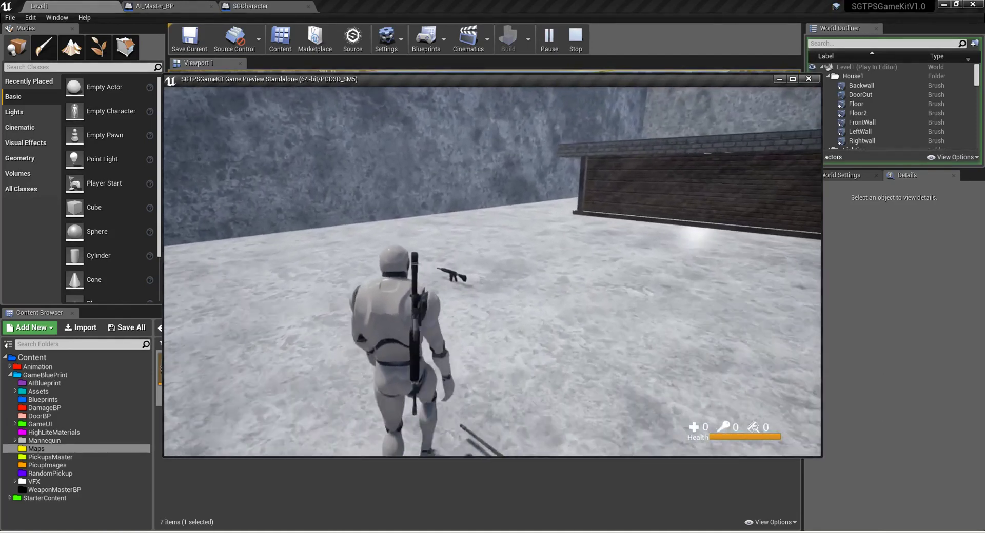
- Test equipping the first weapon slot and run the armed character around in front of the brick house wall
key("w")
key("1")
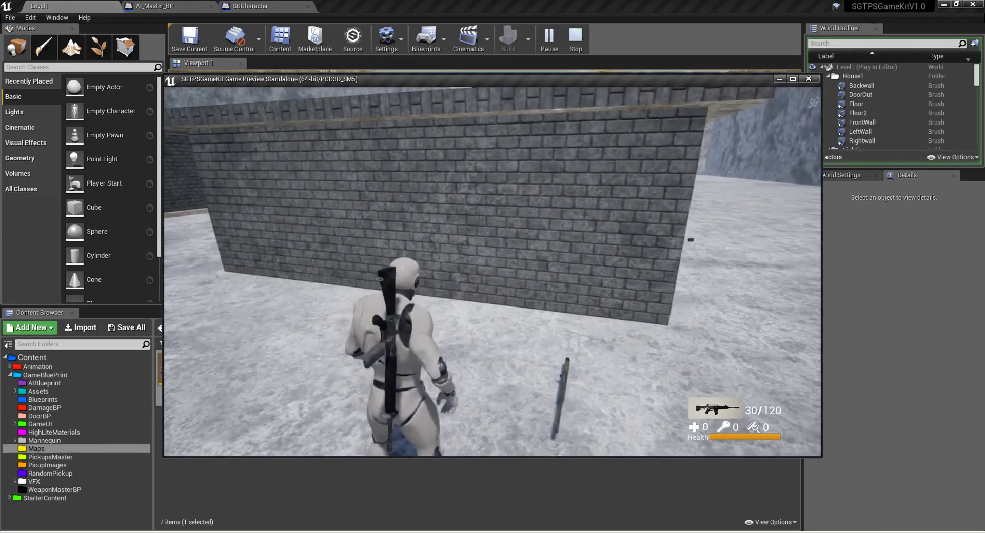
key("w")
key("w")
key("d")
key("a")
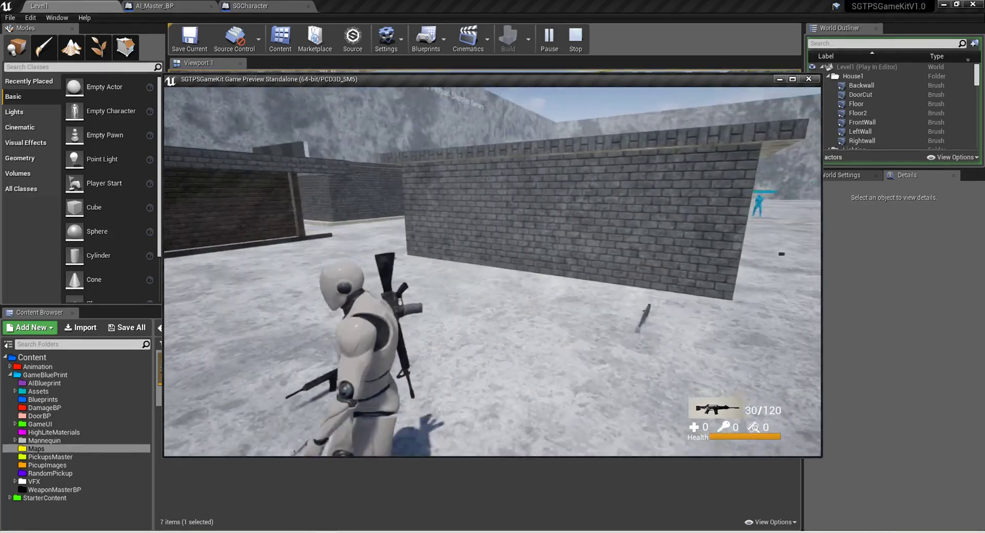
key("w")
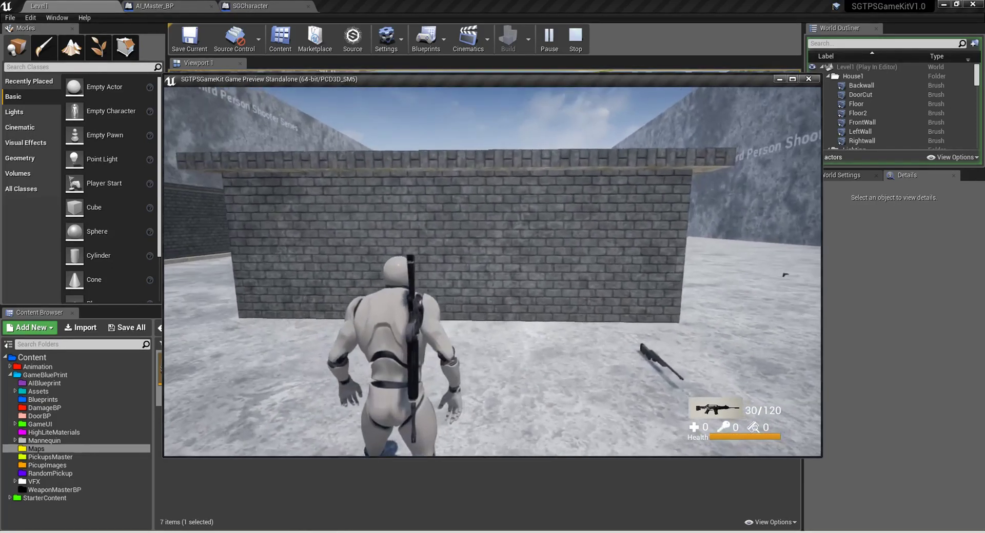
- Draw the rifle and test its aiming view repeatedly against the brick wall
key("1")
right_click(492, 272)
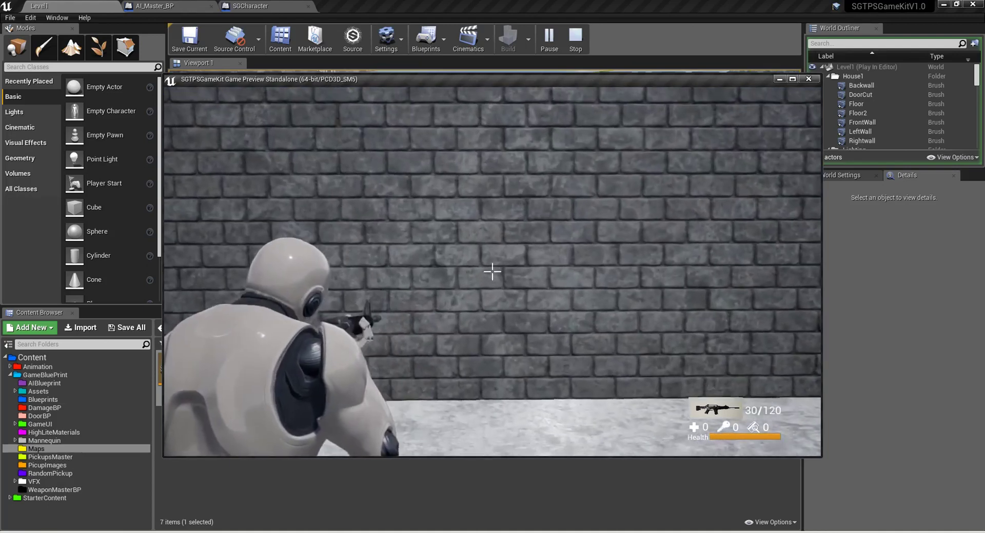
right_click(491, 271)
right_click(492, 272)
right_click(491, 271)
right_click(491, 272)
right_click(492, 271)
key("s")
key("grave")
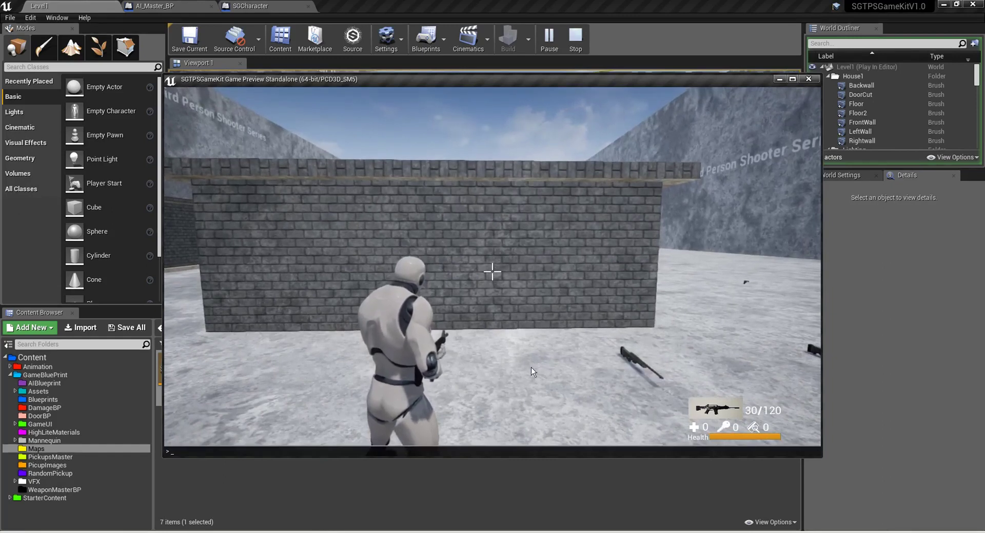
key("grave")
key("grave")
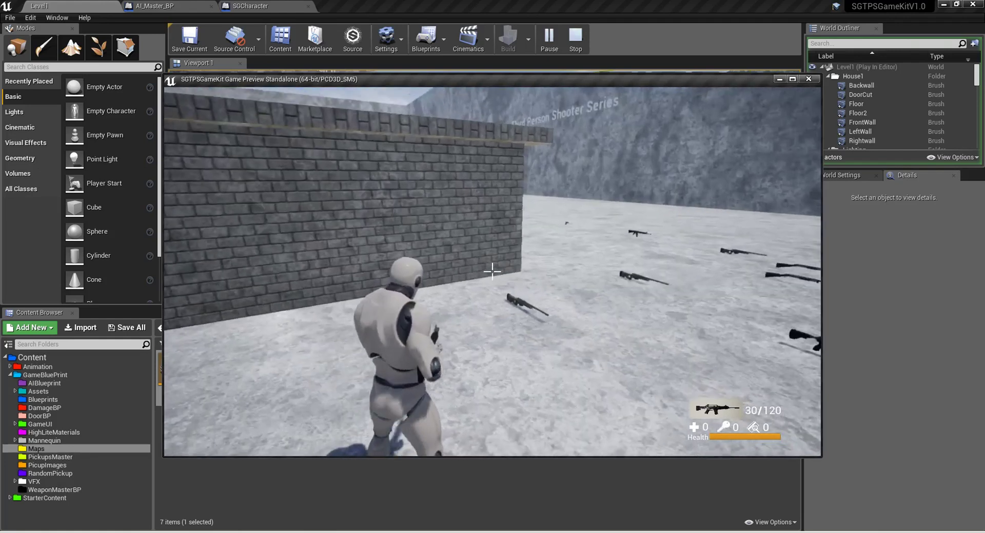
- Aim the rifle at the brick wall and fire several bursts to test bullet marks and impact effects
right_click(493, 271)
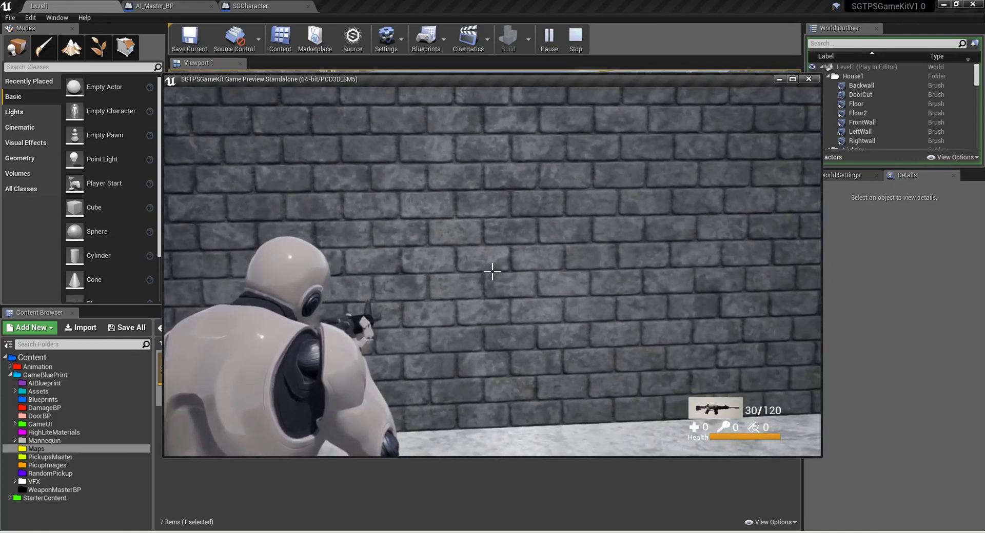
left_click(492, 271)
left_click(493, 272)
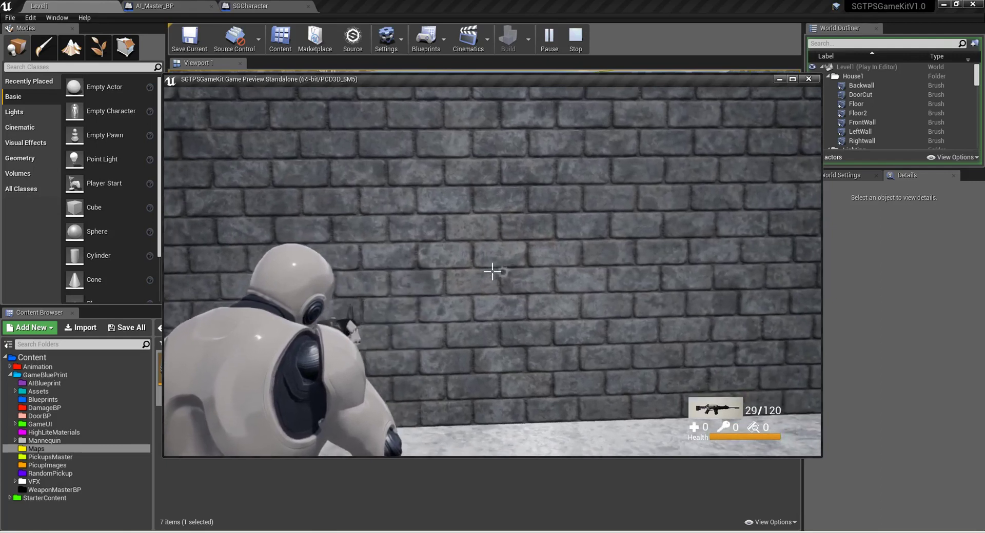
left_click(492, 271)
left_click(492, 272)
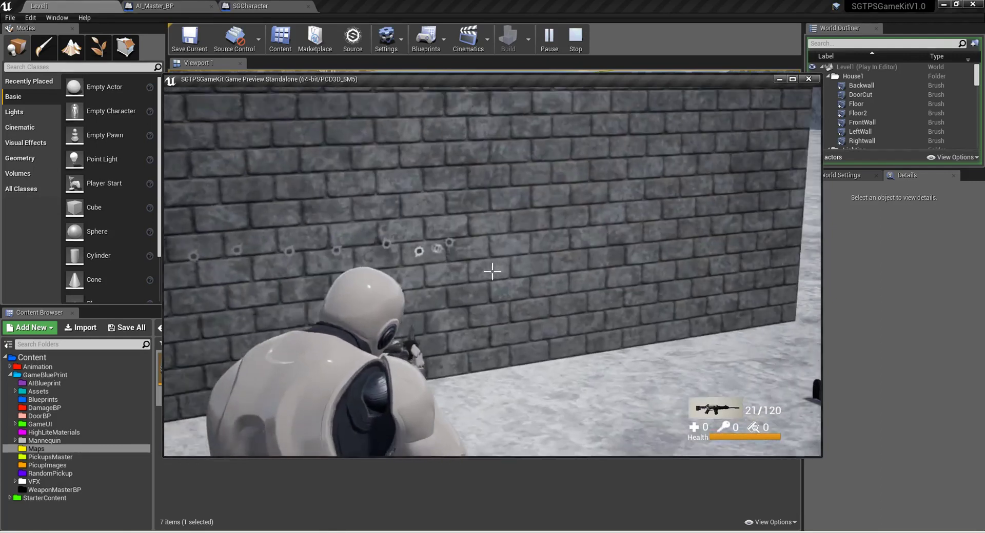
left_click(492, 272)
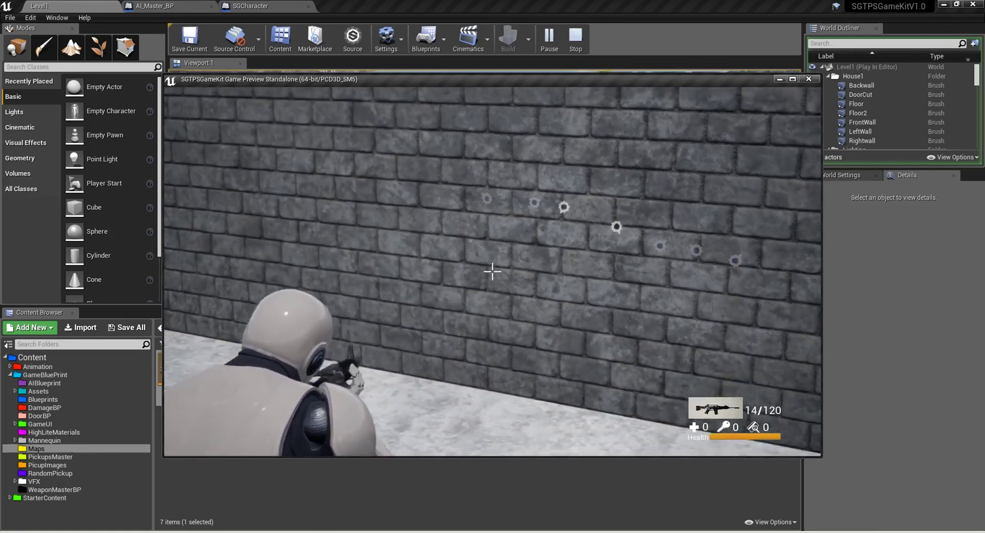
left_click(492, 271)
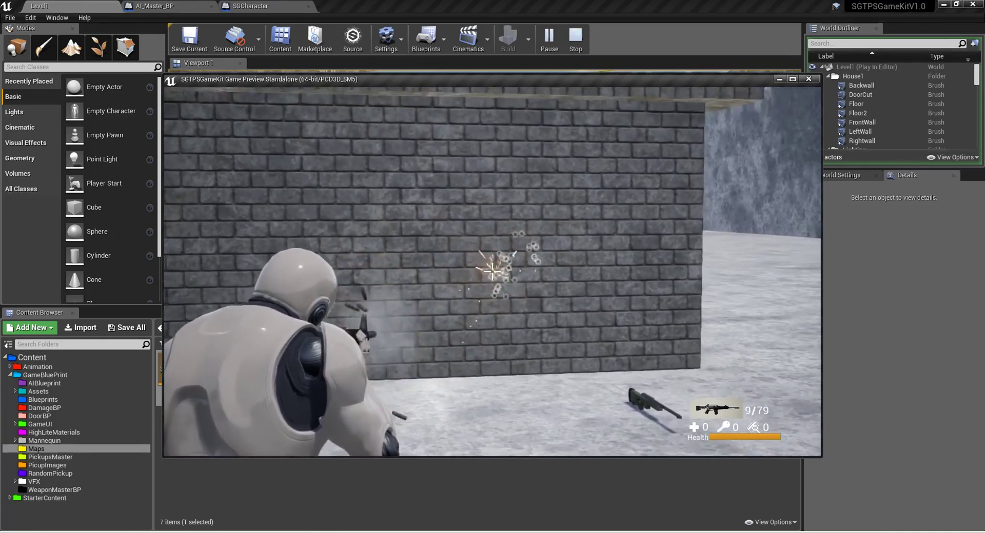
left_click_drag(492, 272, 492, 271)
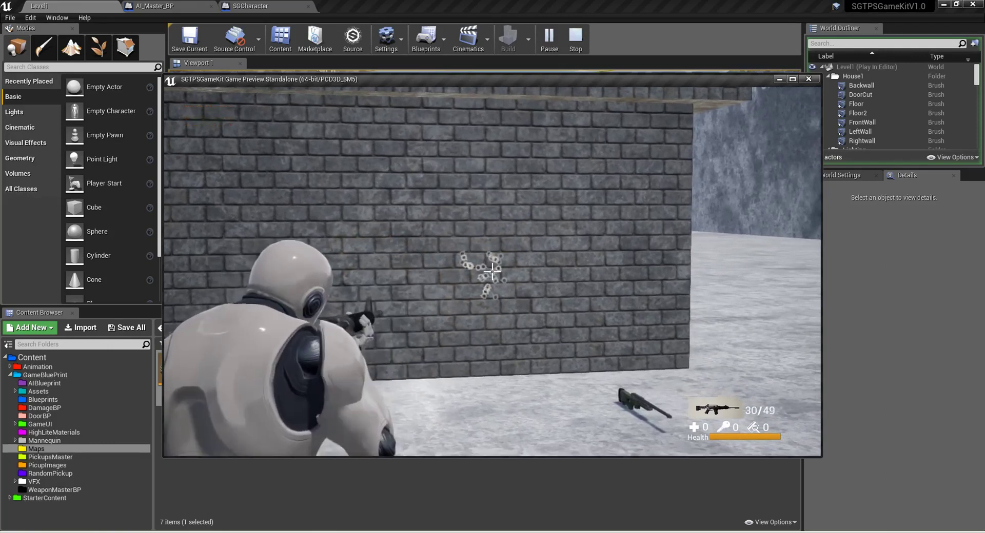
- Walk the character to another rifle lying on the ground and pick it up
key("w")
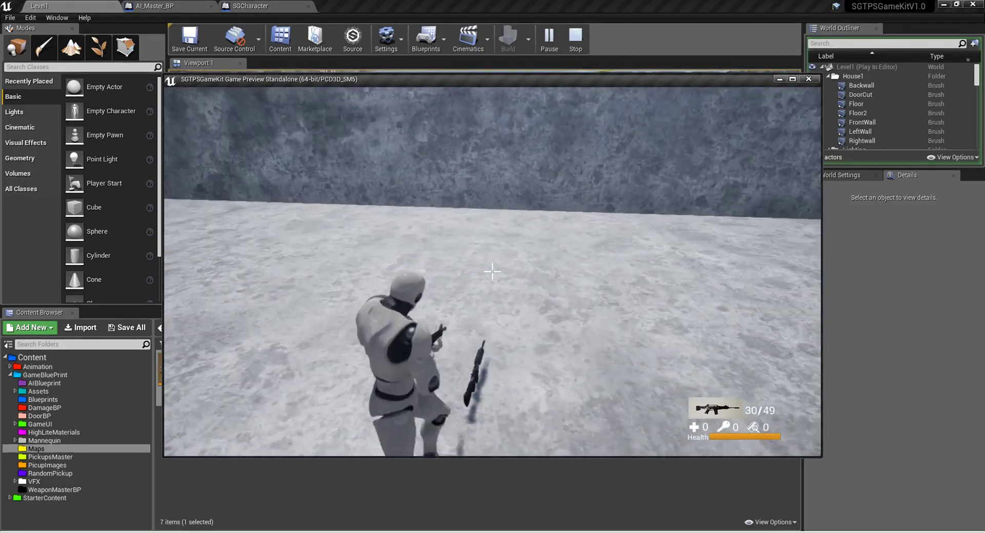
key("e")
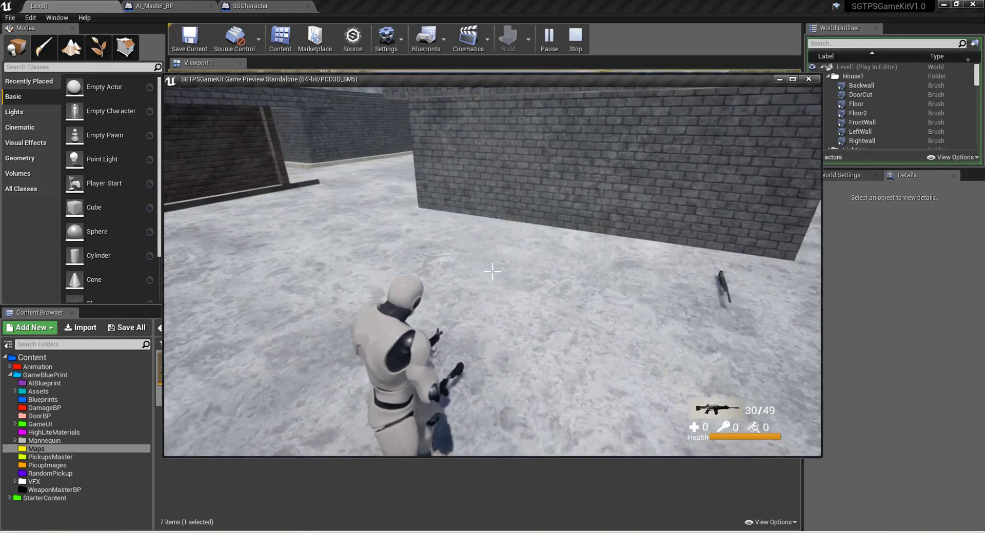